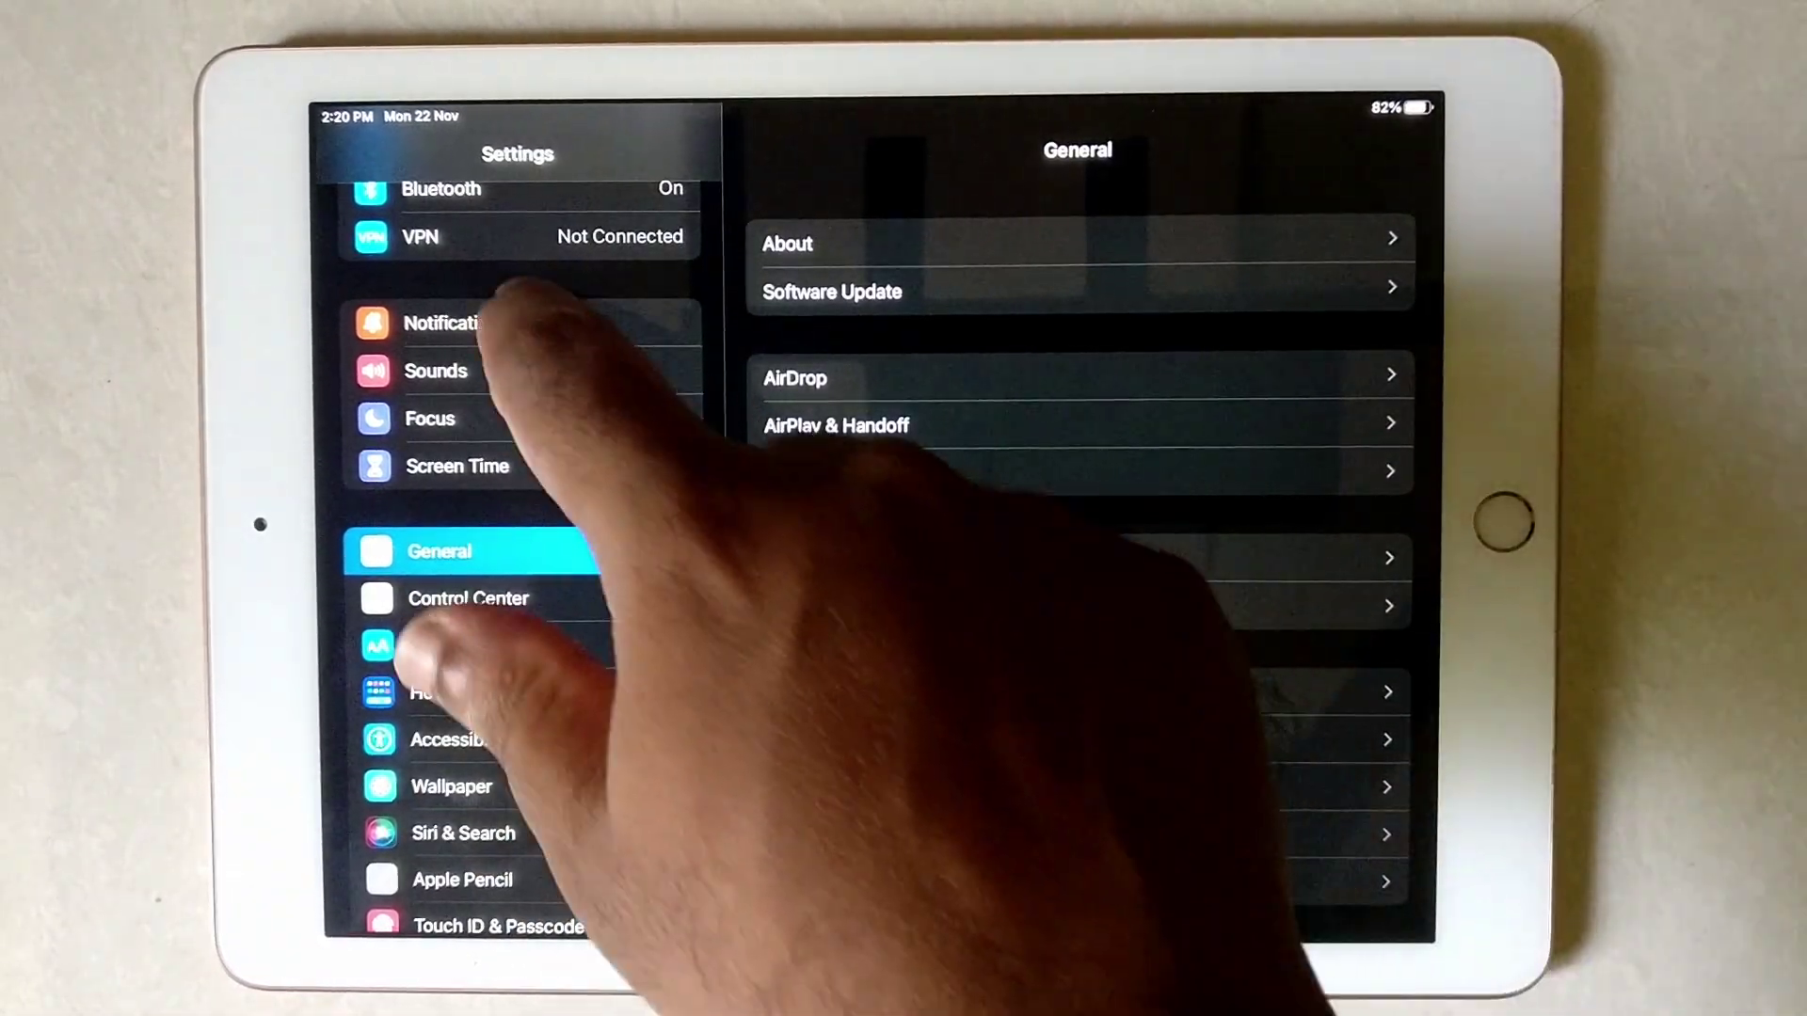
# Go to Notifications and open the Screen Sharing notification page
pyautogui.click(465, 323)
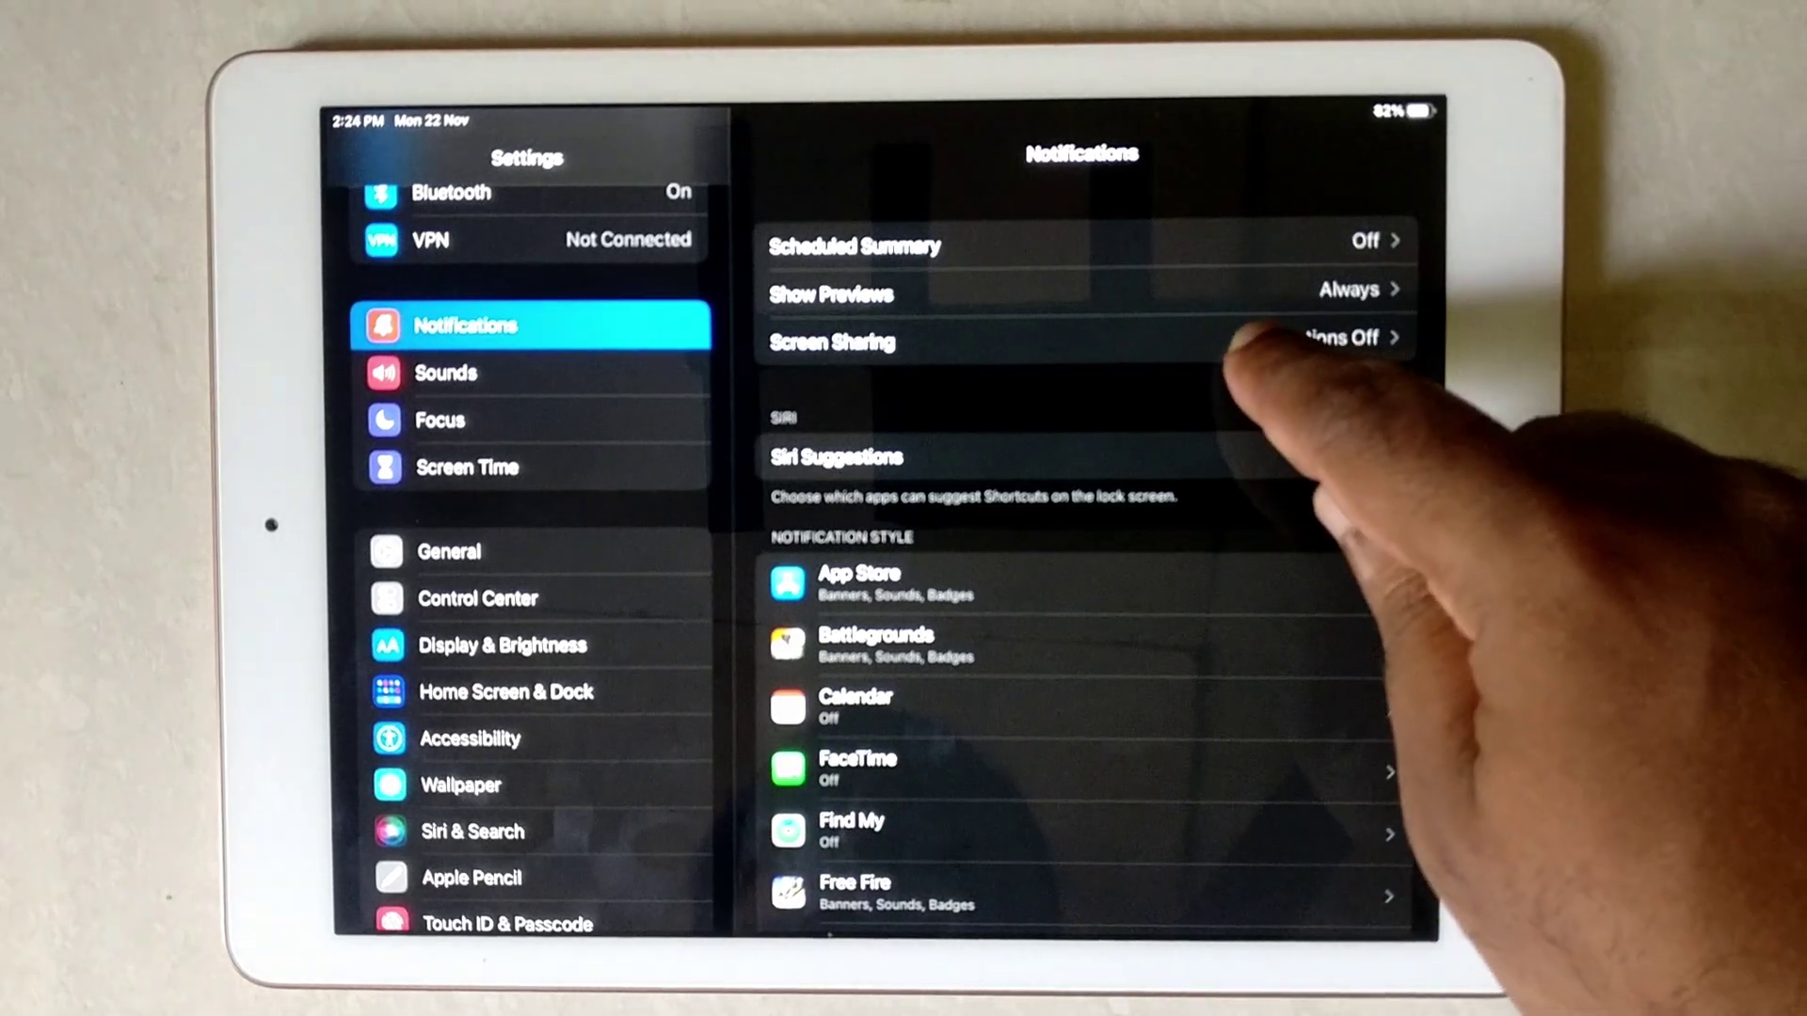
pyautogui.click(1243, 339)
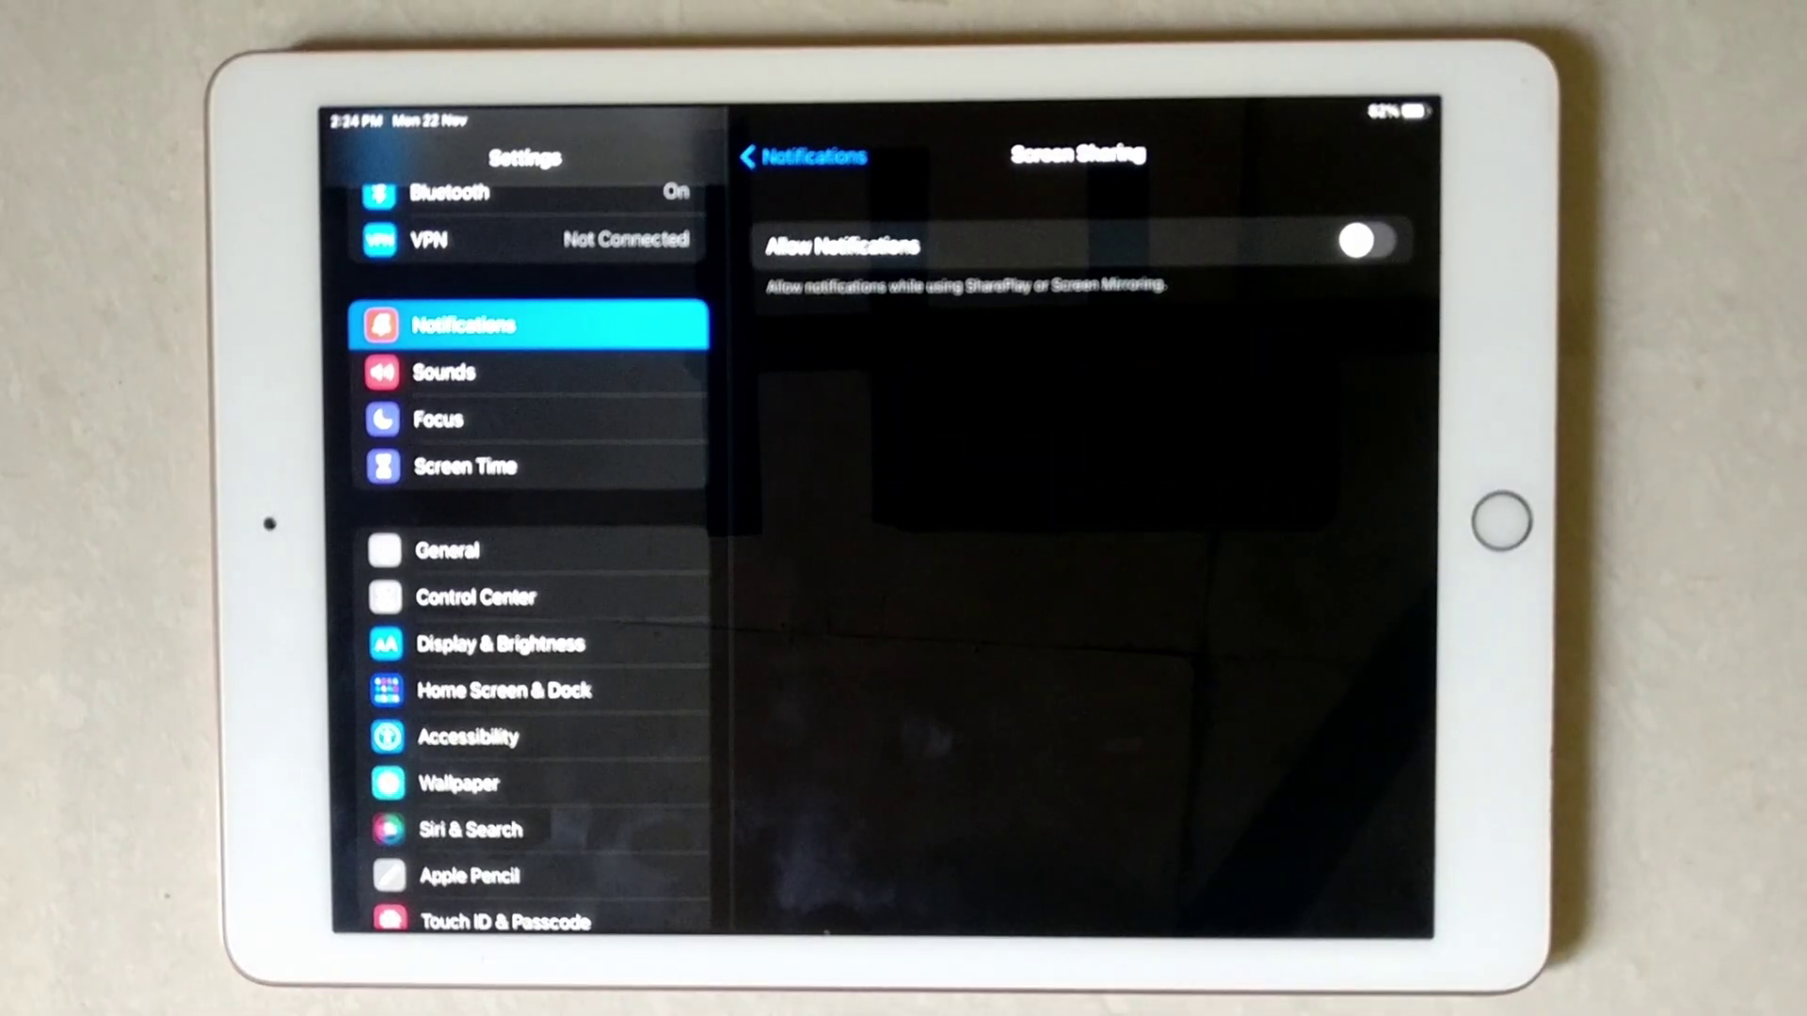
# Turn Allow Notifications on for Screen Sharing, then switch it back off
pyautogui.click(1361, 241)
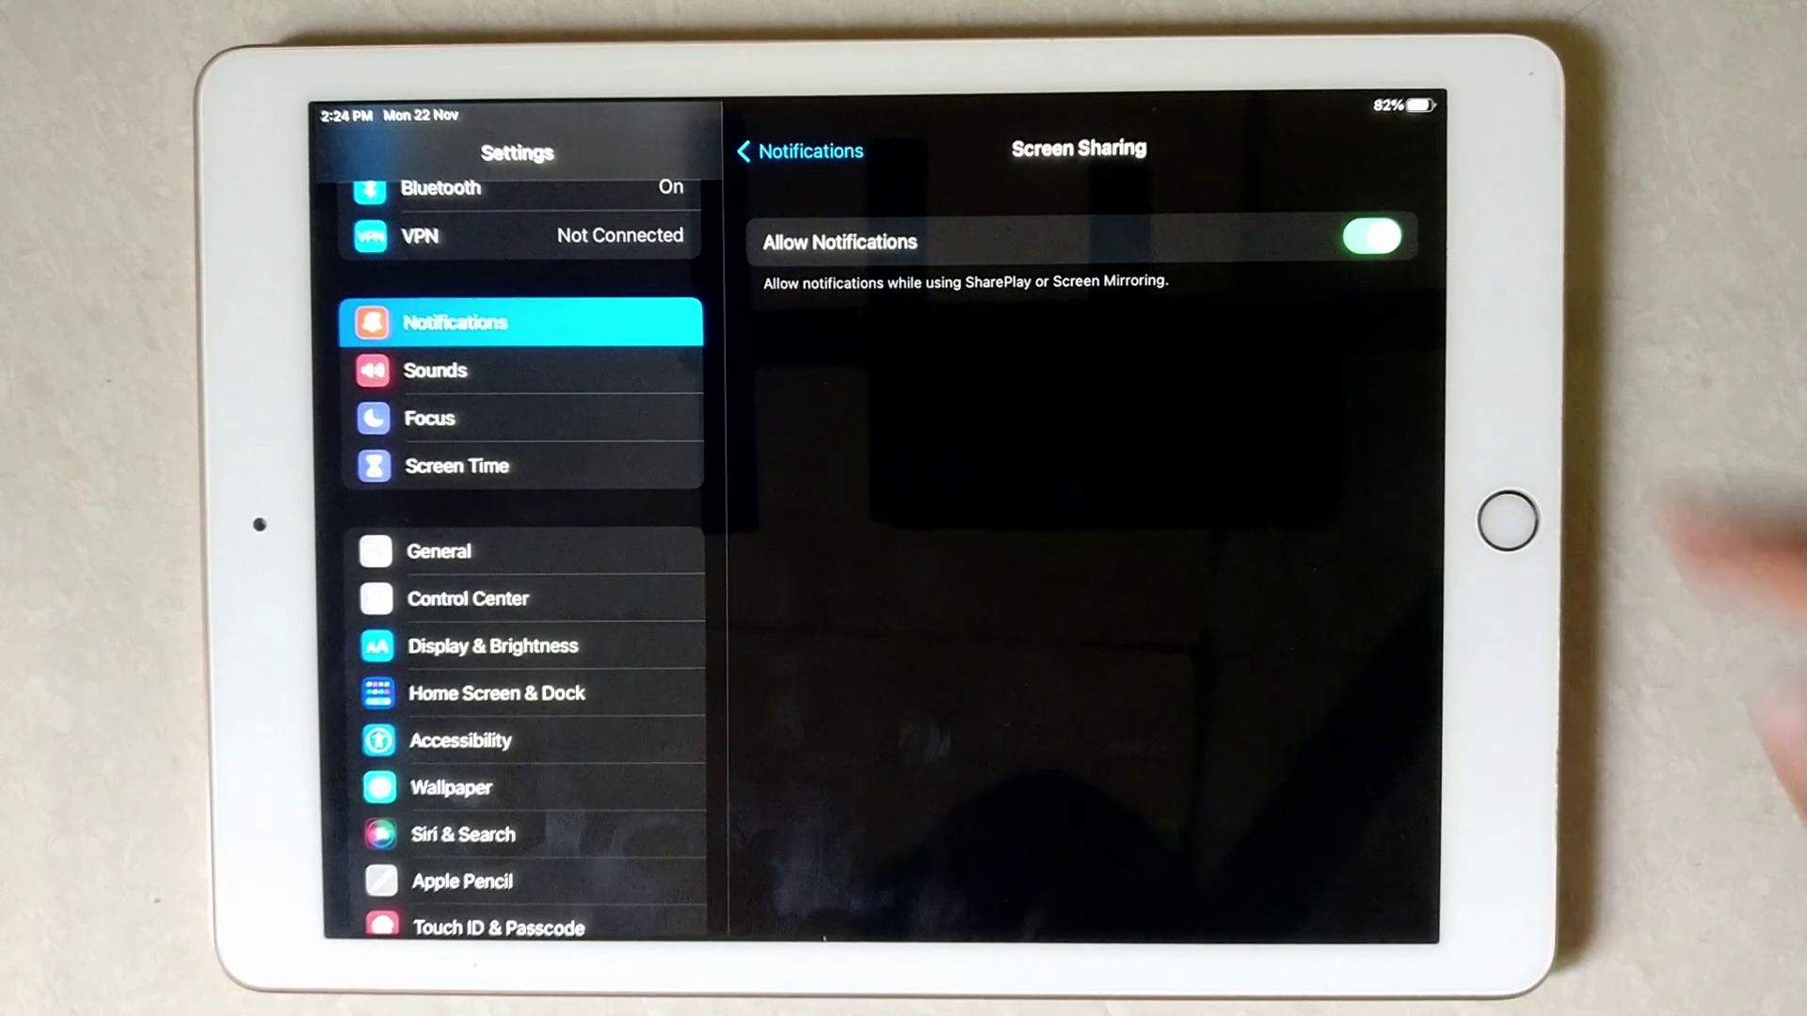
pyautogui.click(1372, 239)
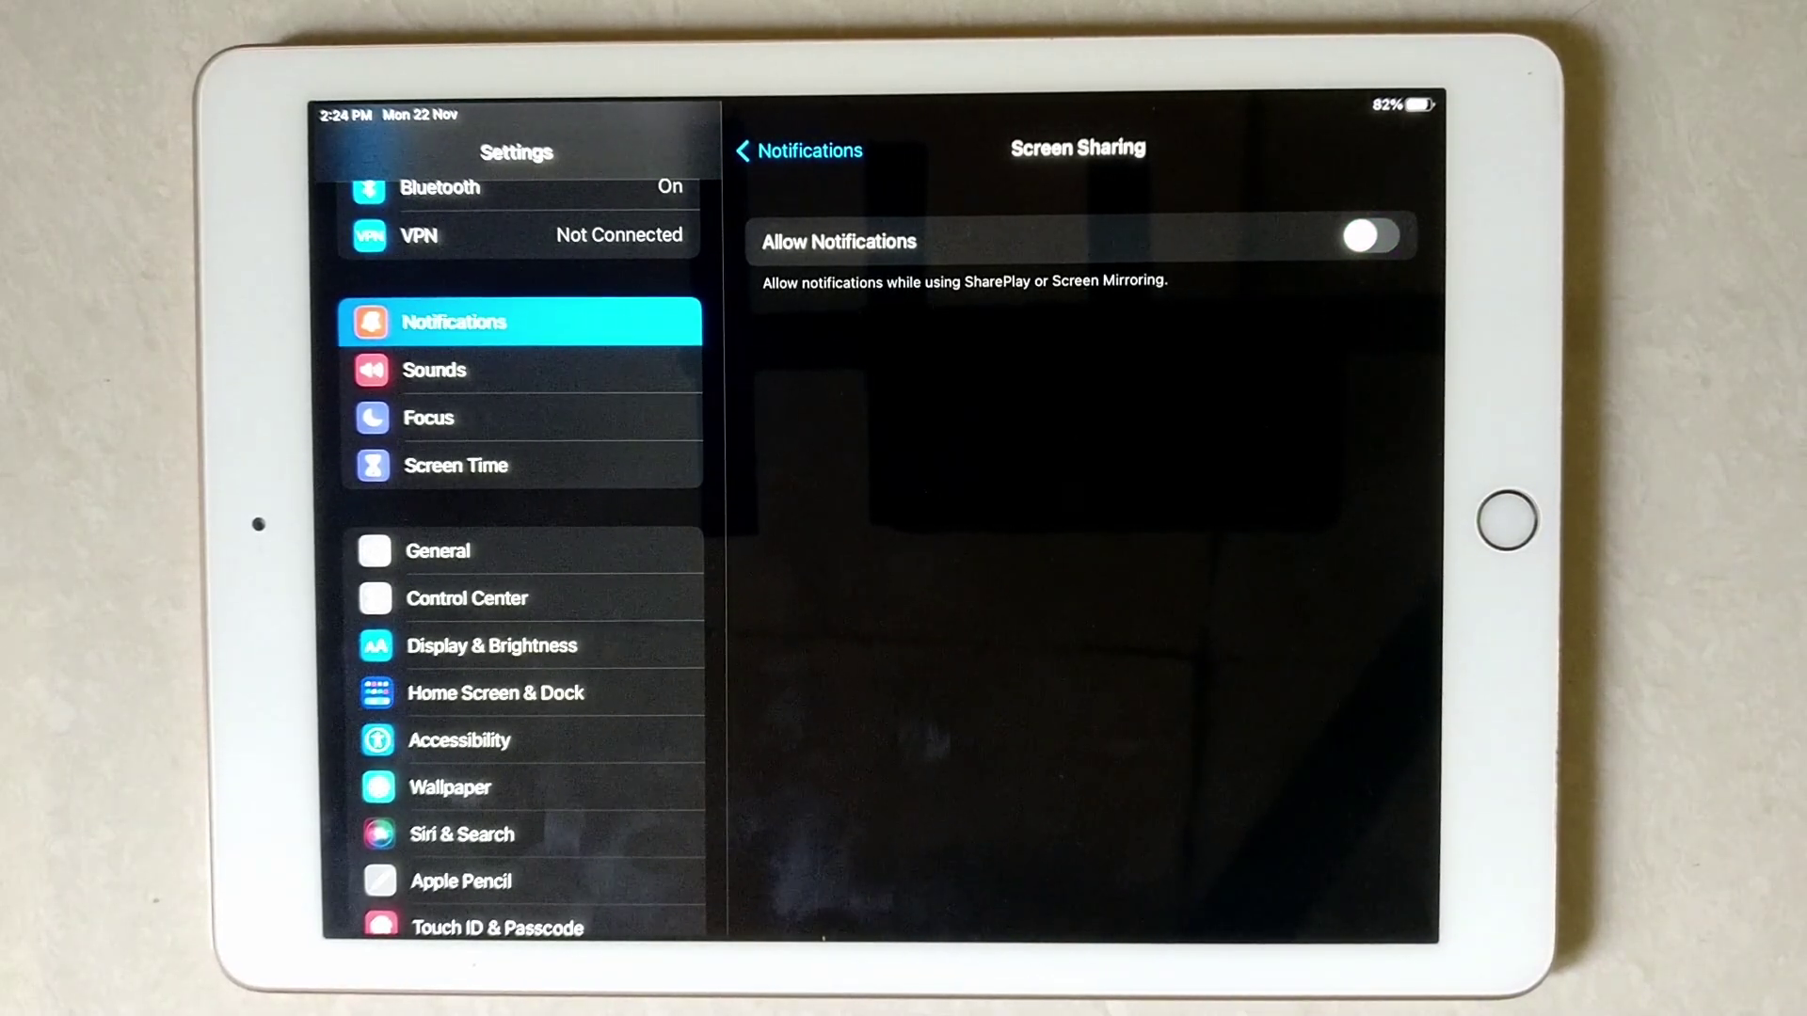